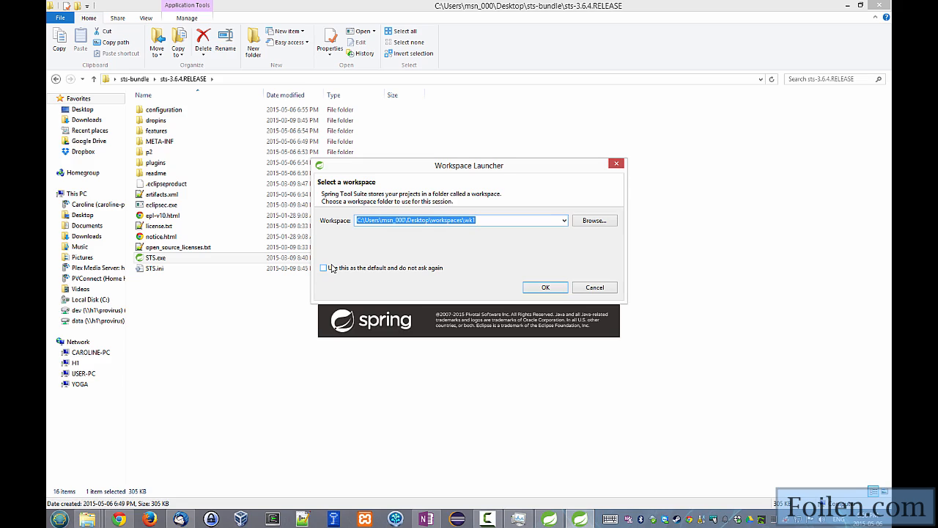
Launch Spring Tool Suite with the wk1 workspace and inspect the wk1 folder and its .metadata subfolder in File Explorer.
{"action": "left_click", "coordinate": [541, 288]}
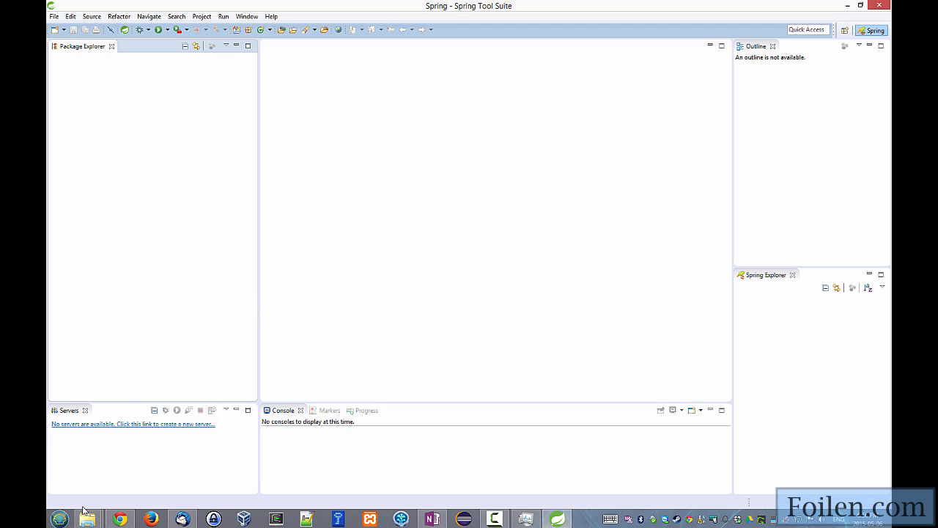
{"action": "mouse_move", "coordinate": [87, 519]}
{"action": "left_click", "coordinate": [225, 466]}
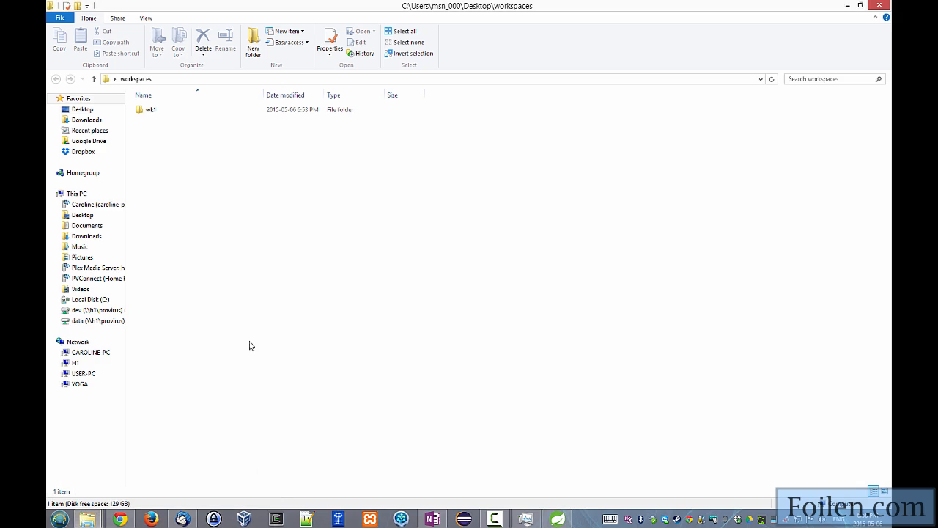
{"action": "left_click", "coordinate": [141, 113]}
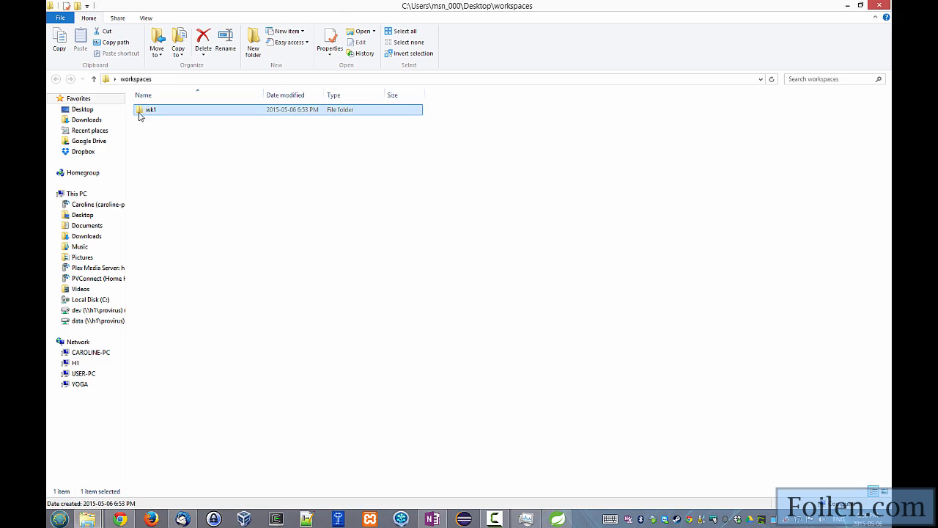
{"action": "double_click", "coordinate": [143, 112]}
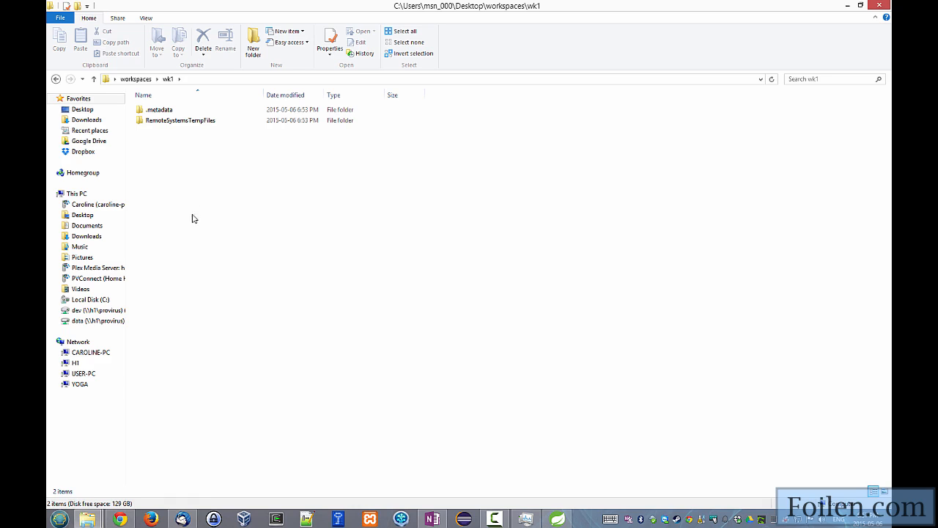
{"action": "double_click", "coordinate": [158, 112]}
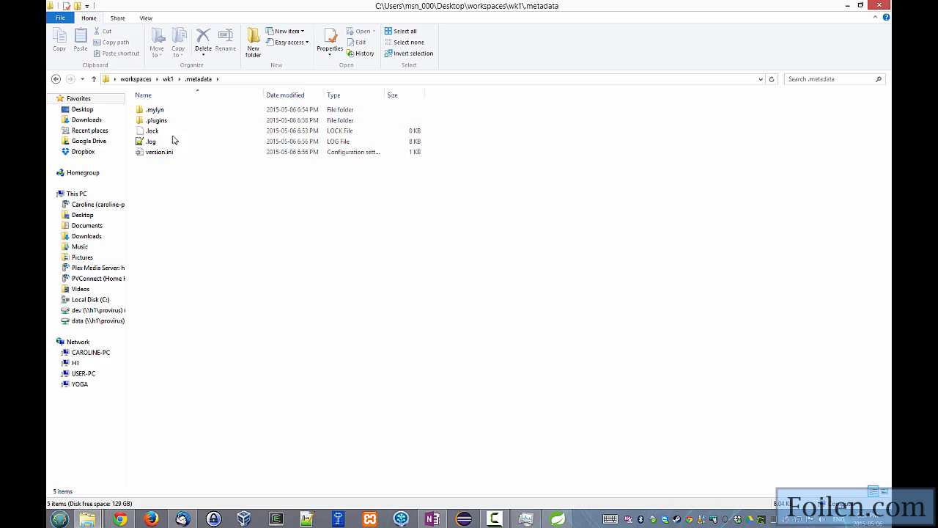
{"action": "left_click", "coordinate": [168, 79]}
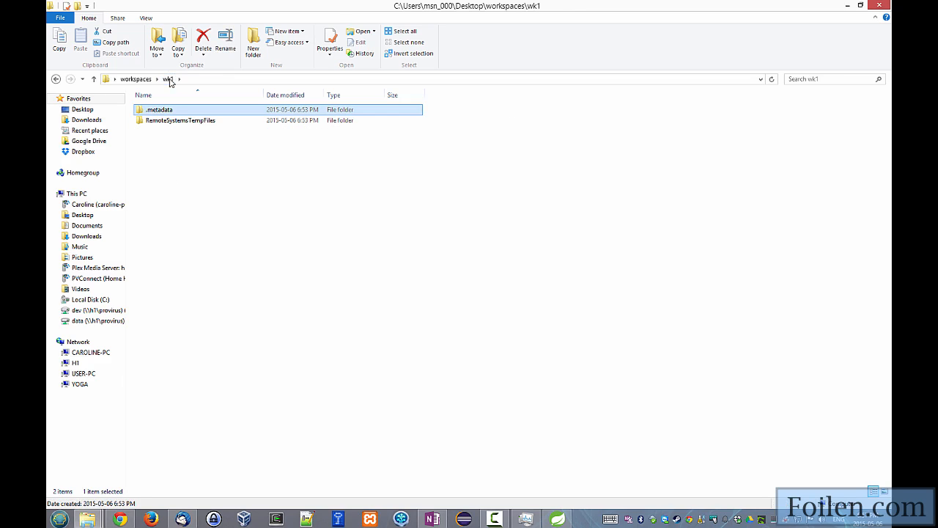
Switch back to Spring Tool Suite and start an import of Existing Projects into Workspace.
{"action": "left_click", "coordinate": [558, 519]}
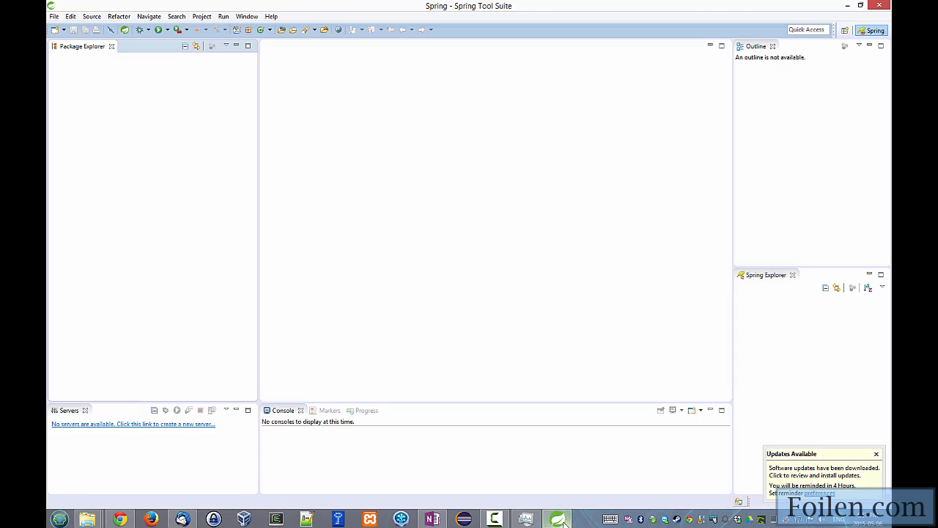
{"action": "right_click", "coordinate": [113, 118]}
{"action": "left_click", "coordinate": [140, 198]}
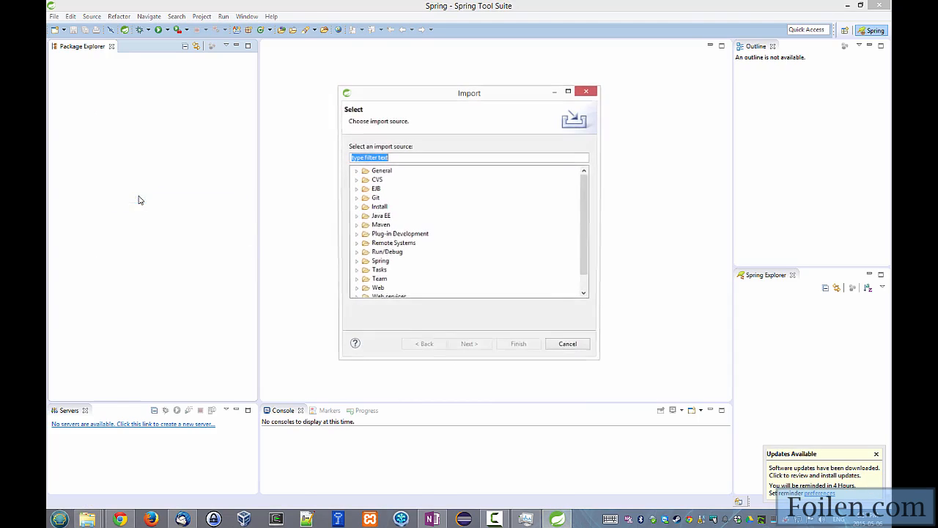
{"action": "left_click", "coordinate": [356, 171]}
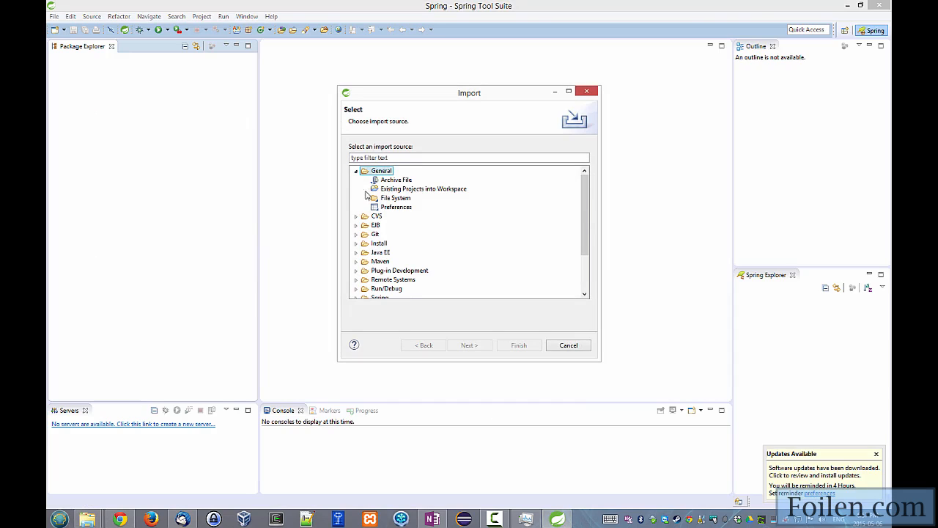
{"action": "left_click", "coordinate": [402, 189]}
{"action": "left_click", "coordinate": [476, 346]}
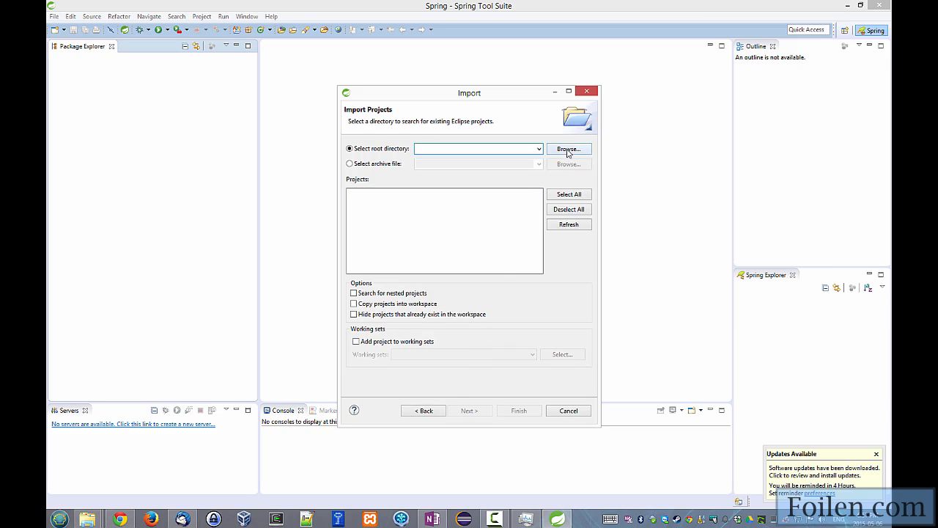
{"action": "left_click", "coordinate": [568, 149]}
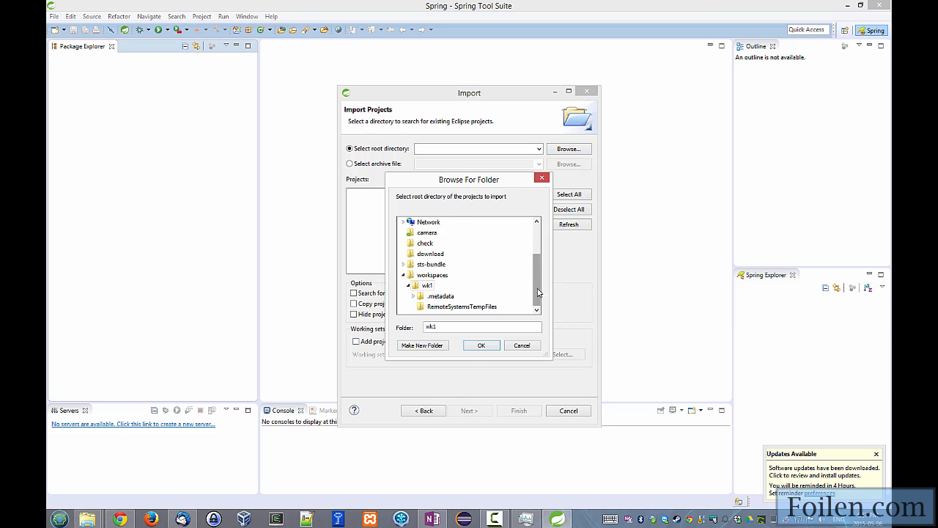
{"action": "left_click_drag", "start_coordinate": [538, 292], "coordinate": [540, 236]}
{"action": "scroll", "coordinate": [501, 290], "scroll_direction": "down", "scroll_amount": 1}
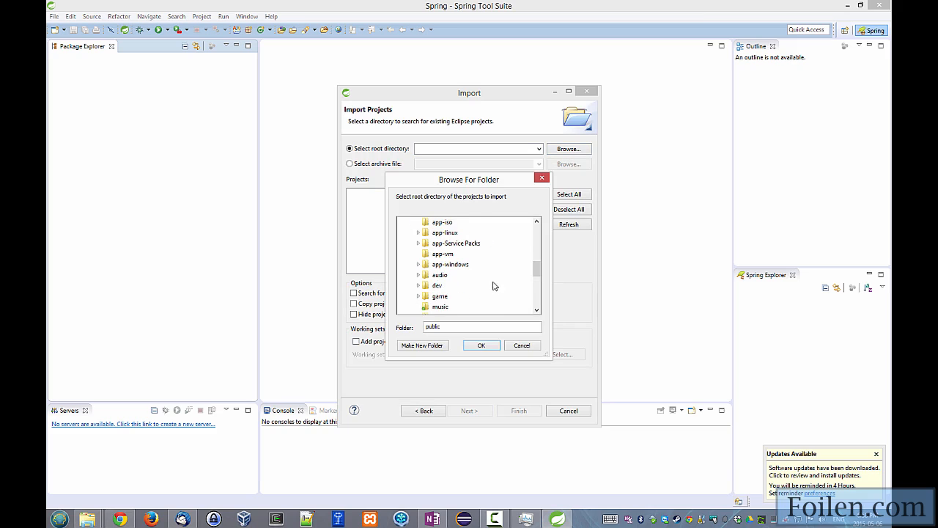
{"action": "scroll", "coordinate": [493, 286], "scroll_direction": "up", "scroll_amount": 1}
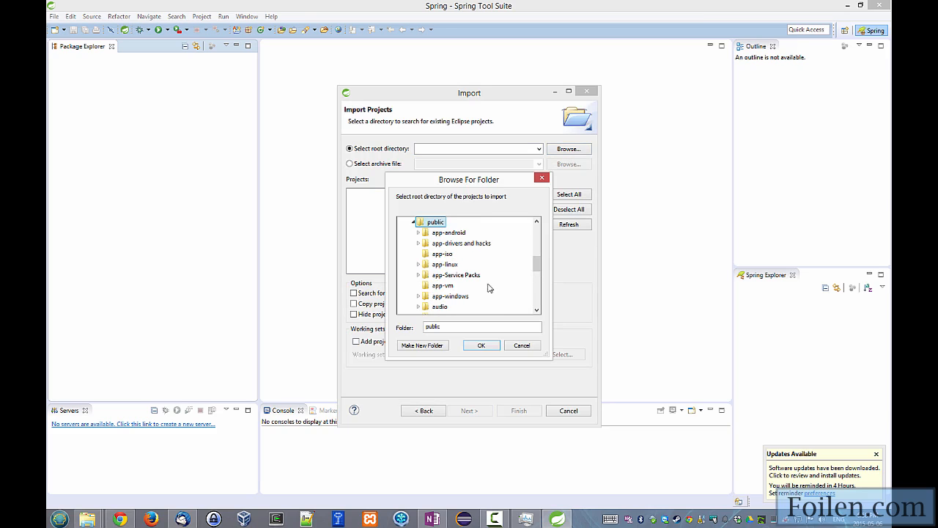
{"action": "left_click", "coordinate": [523, 348]}
Open the tinyapps folder inside the git folder in File Explorer, using the Desktop shortcut, and copy its full path.
{"action": "left_click", "coordinate": [86, 521]}
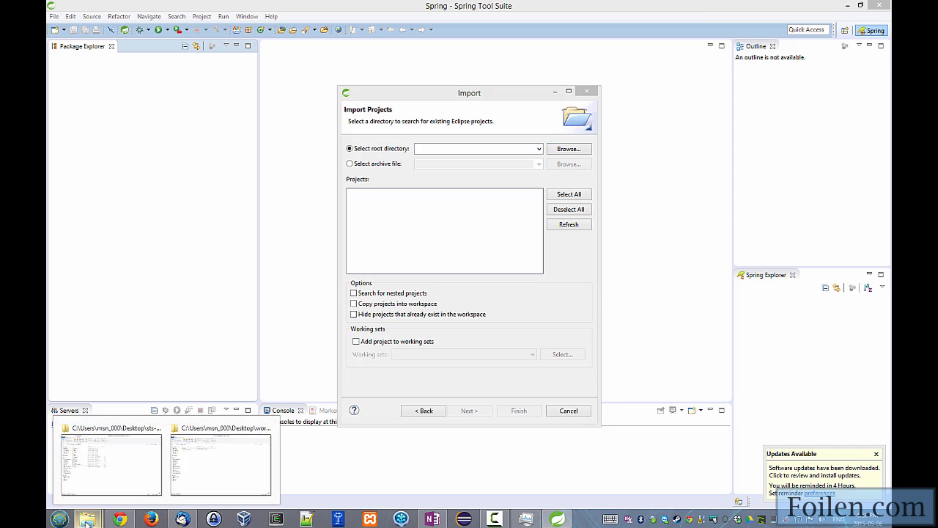
{"action": "key", "text": "super+r"}
{"action": "type", "text": "z"}
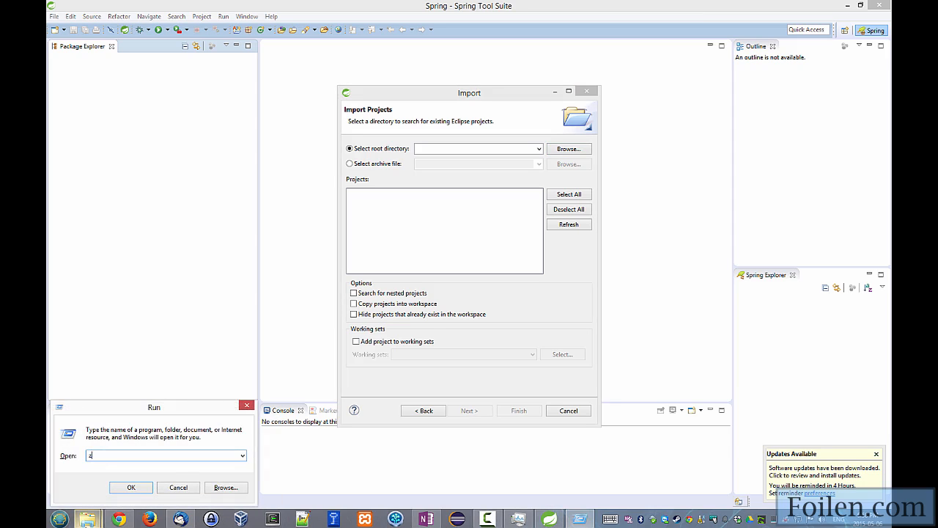
{"action": "type", "text": ":"}
{"action": "key", "text": "Return"}
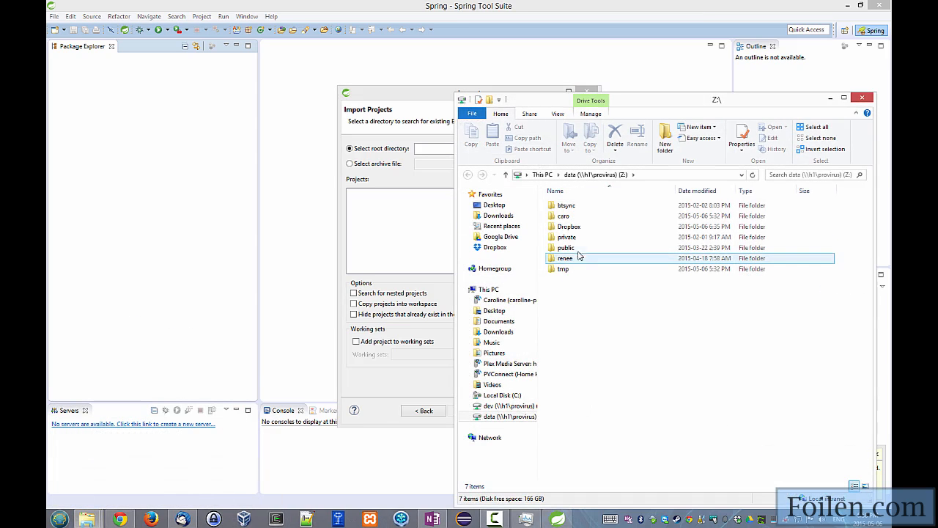
{"action": "left_click", "coordinate": [485, 206]}
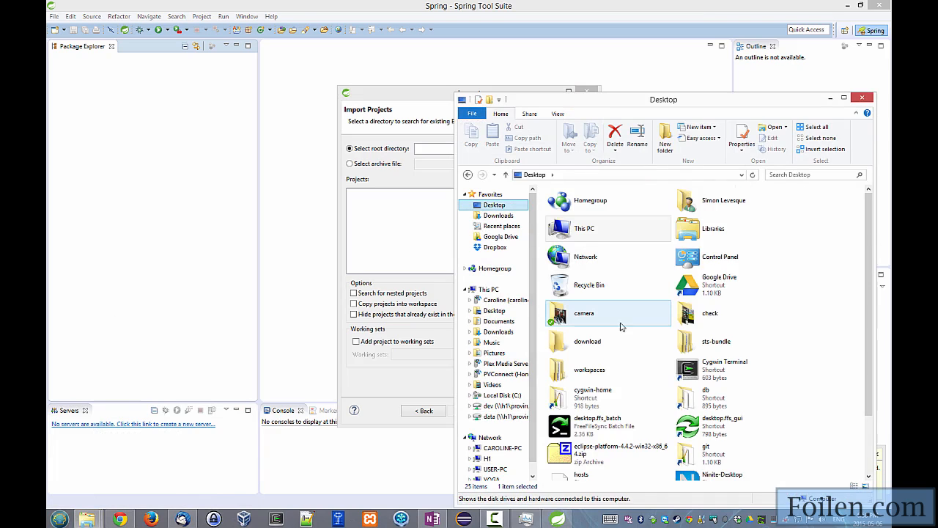
{"action": "double_click", "coordinate": [606, 369]}
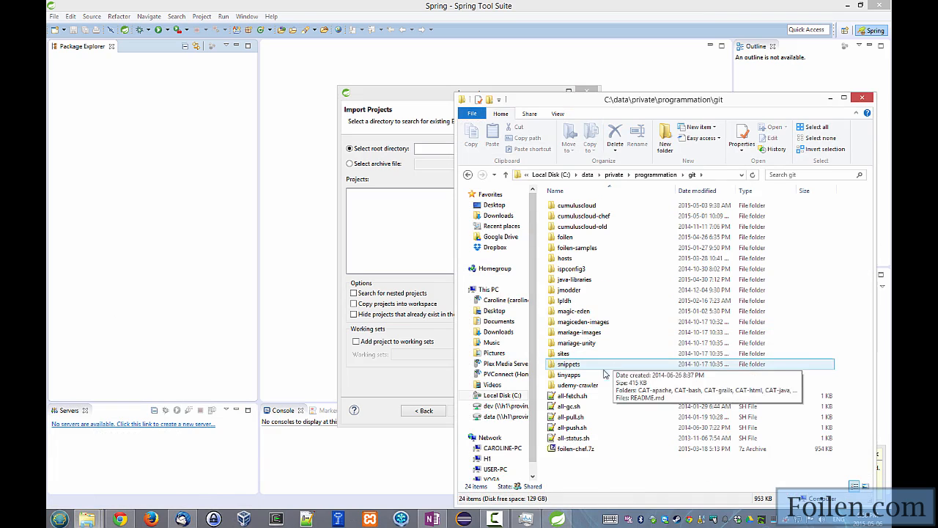
{"action": "double_click", "coordinate": [579, 375]}
{"action": "left_click", "coordinate": [705, 176]}
{"action": "key", "text": "ctrl+c"}
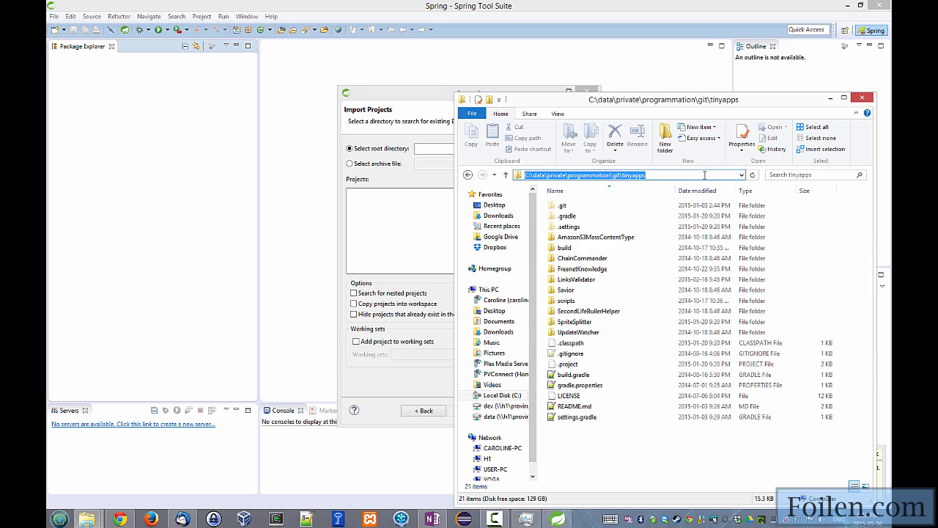
Set the import's root directory to C:\data\private\programmation\git\tinyapps and load its project list.
{"action": "left_click", "coordinate": [430, 150]}
{"action": "key", "text": "ctrl+v"}
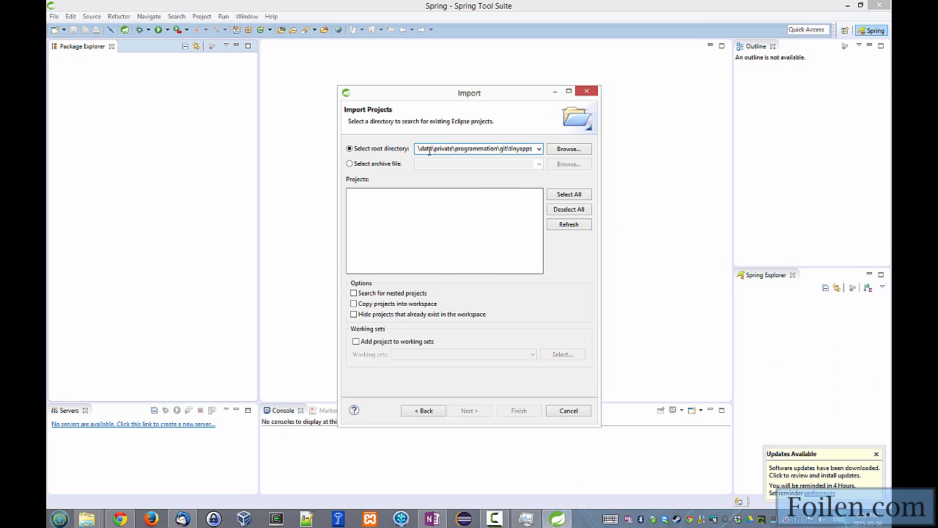
{"action": "left_click", "coordinate": [450, 240]}
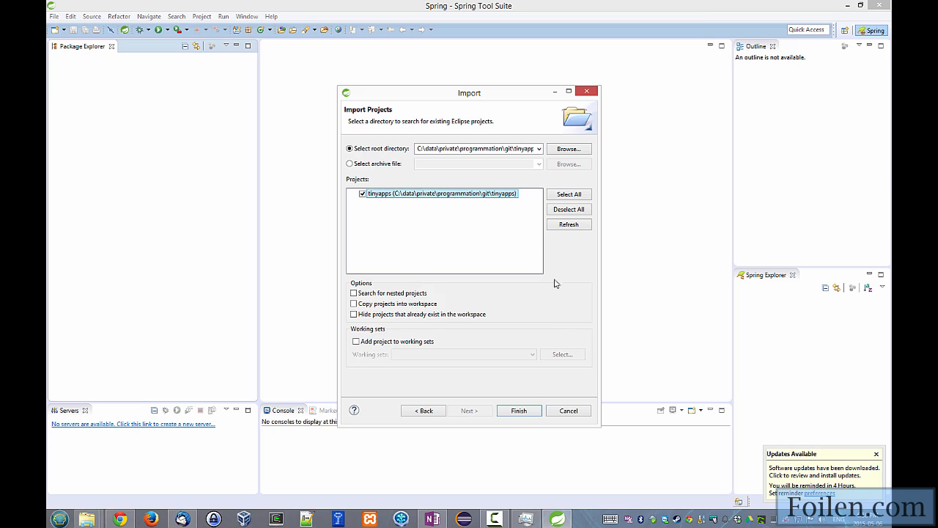
Include nested projects in the search, select only tinyapps and UpdateWatcher, and finish the import.
{"action": "left_click", "coordinate": [355, 294]}
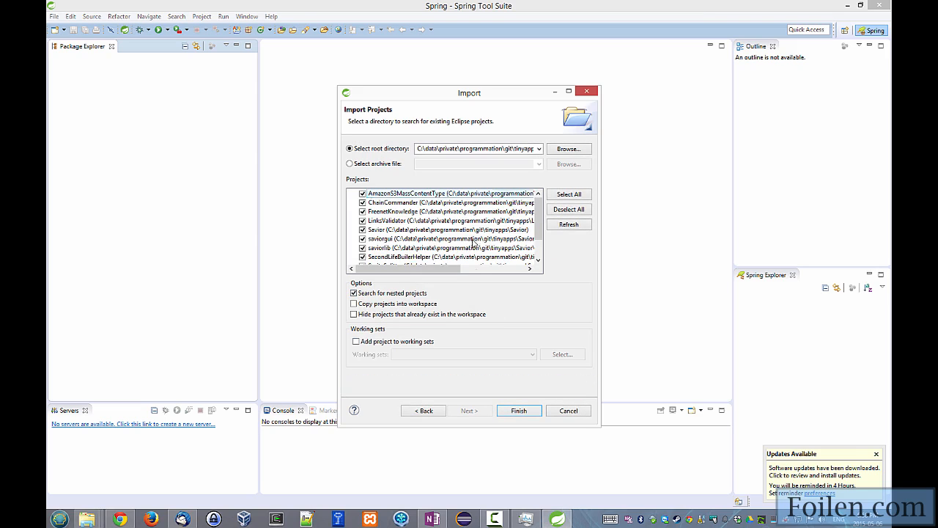
{"action": "scroll", "coordinate": [538, 245], "scroll_direction": "down", "scroll_amount": 1}
{"action": "scroll", "coordinate": [537, 245], "scroll_direction": "up", "scroll_amount": 1}
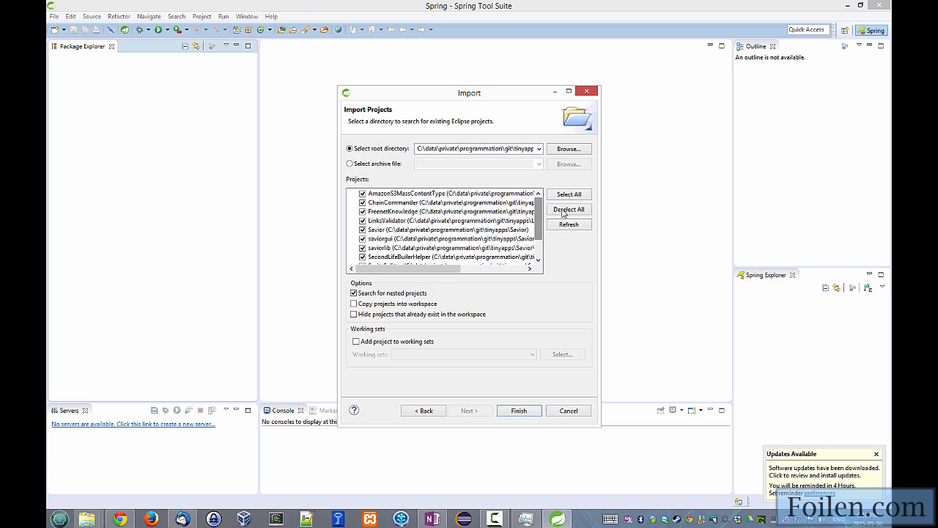
{"action": "left_click", "coordinate": [554, 209]}
{"action": "scroll", "coordinate": [535, 218], "scroll_direction": "down", "scroll_amount": 1}
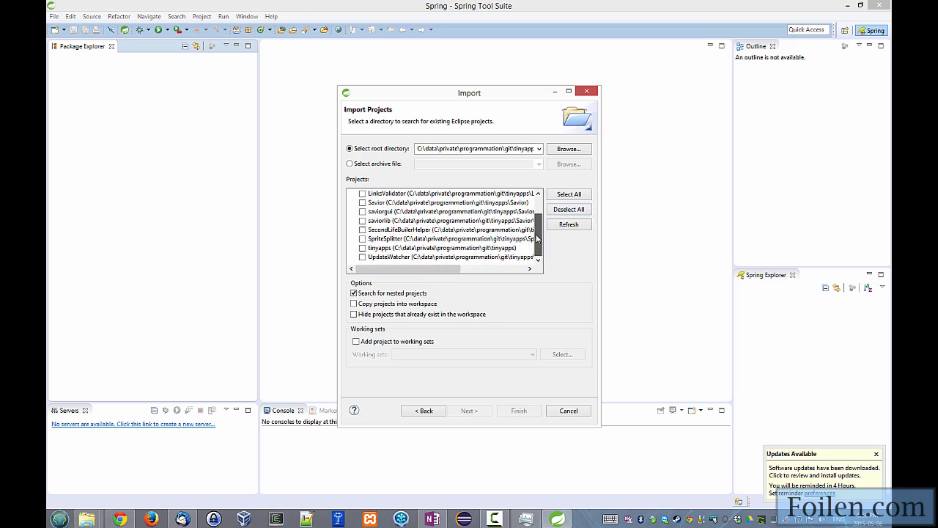
{"action": "left_click", "coordinate": [362, 248]}
{"action": "left_click", "coordinate": [362, 257]}
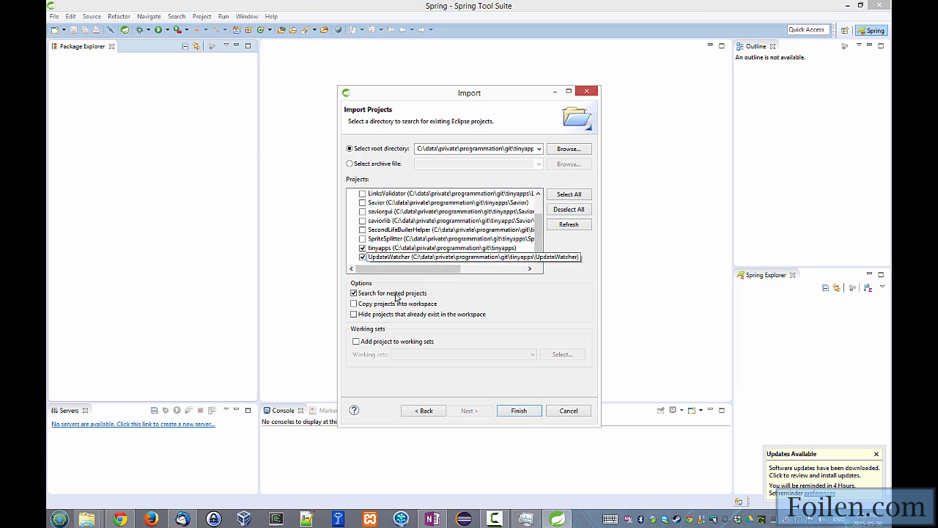
{"action": "left_click", "coordinate": [517, 411]}
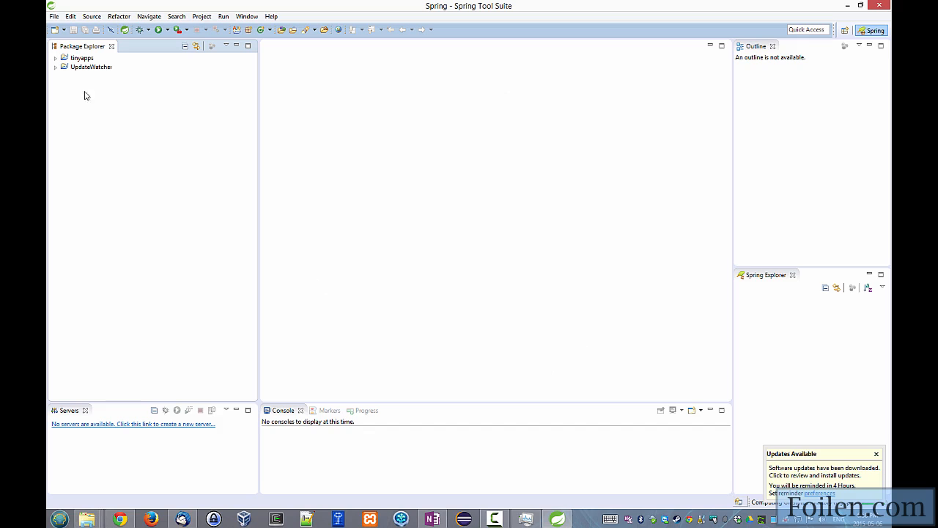
Check the contents of the wk1 workspace folder in File Explorer and return to Spring Tool Suite.
{"action": "left_click", "coordinate": [87, 519]}
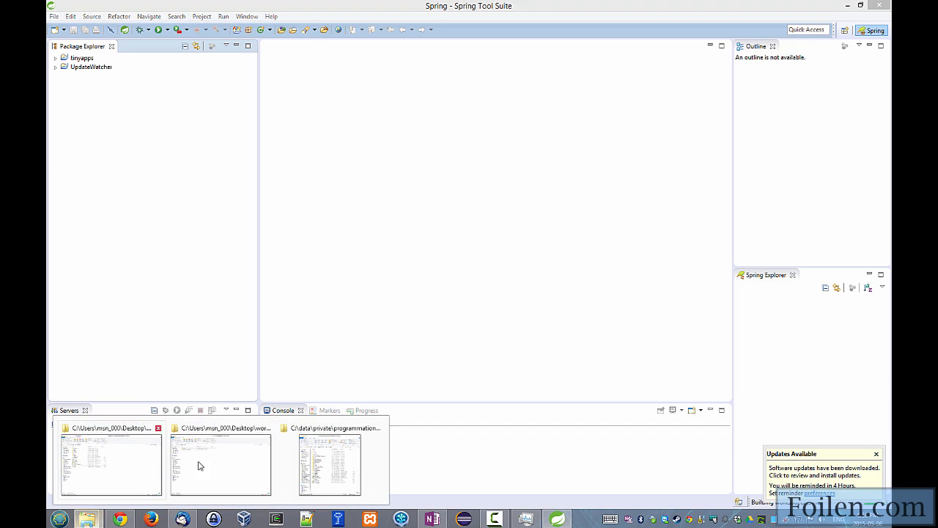
{"action": "left_click", "coordinate": [255, 468]}
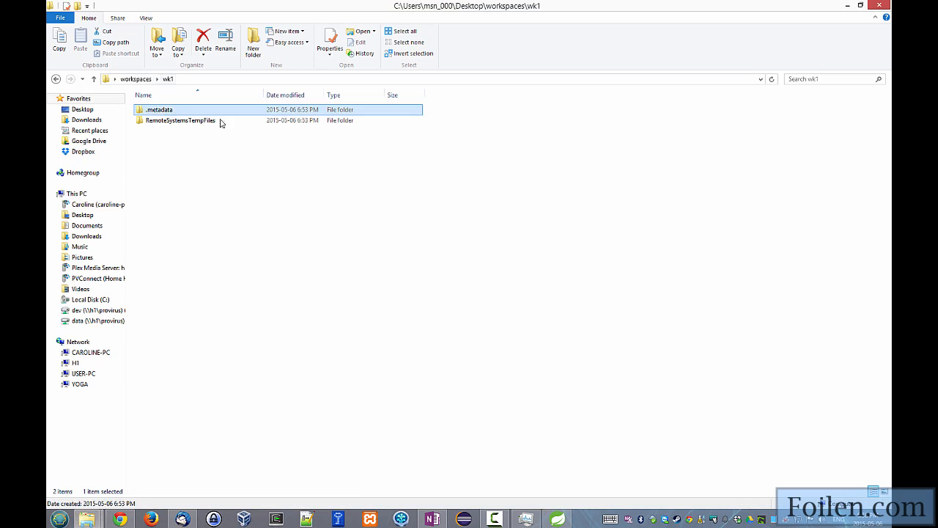
{"action": "left_click", "coordinate": [174, 196]}
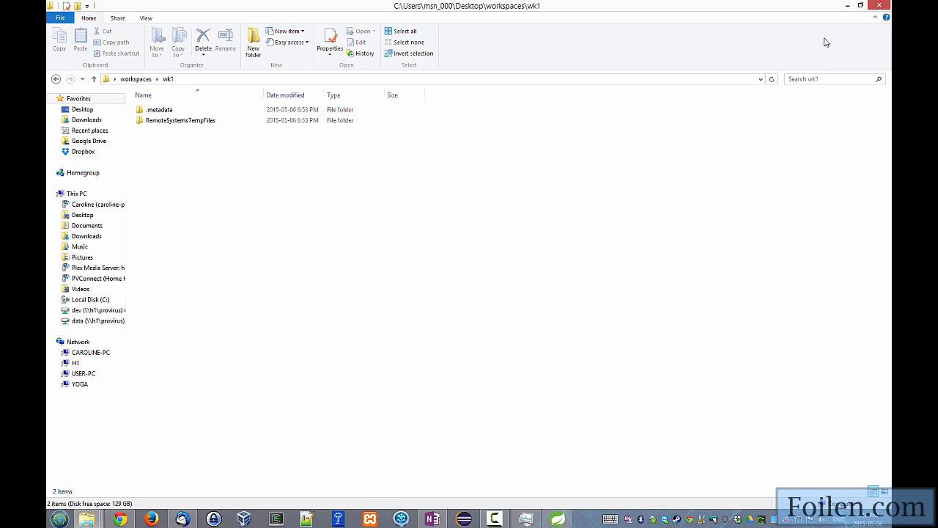
{"action": "left_click", "coordinate": [848, 6]}
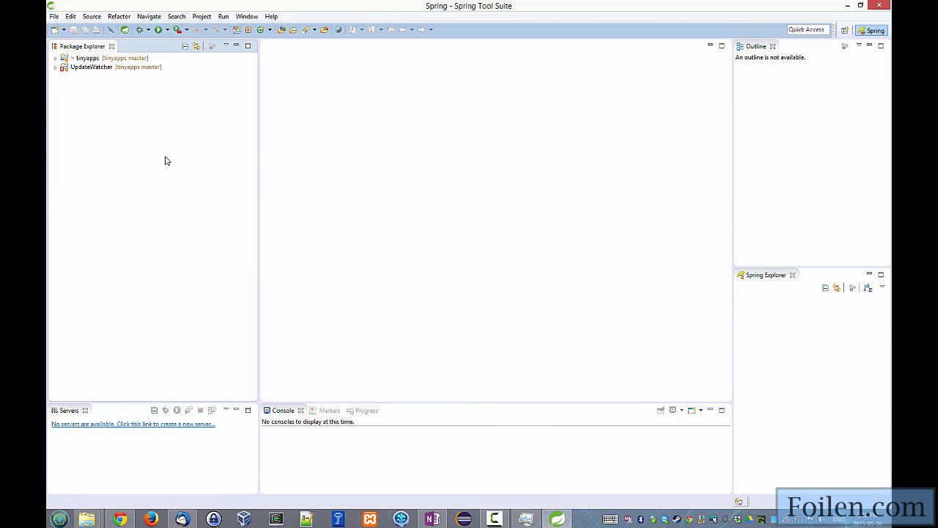
Expand the UpdateWatcher and tinyapps projects in the Package Explorer.
{"action": "left_click", "coordinate": [56, 67]}
{"action": "left_click", "coordinate": [56, 58]}
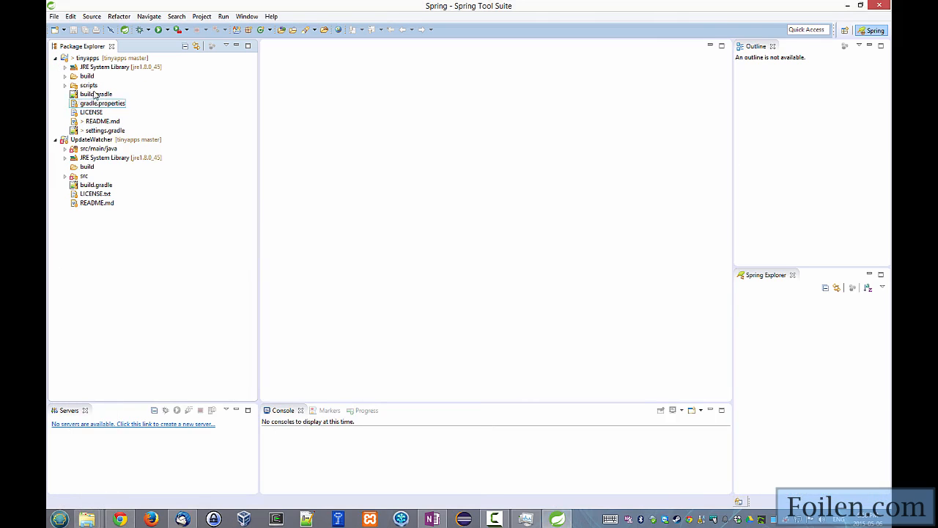
Switch to another workspace named wk2 in the Desktop's workspaces folder and maximize the reopened window.
{"action": "left_click", "coordinate": [53, 17]}
{"action": "mouse_move", "coordinate": [126, 190]}
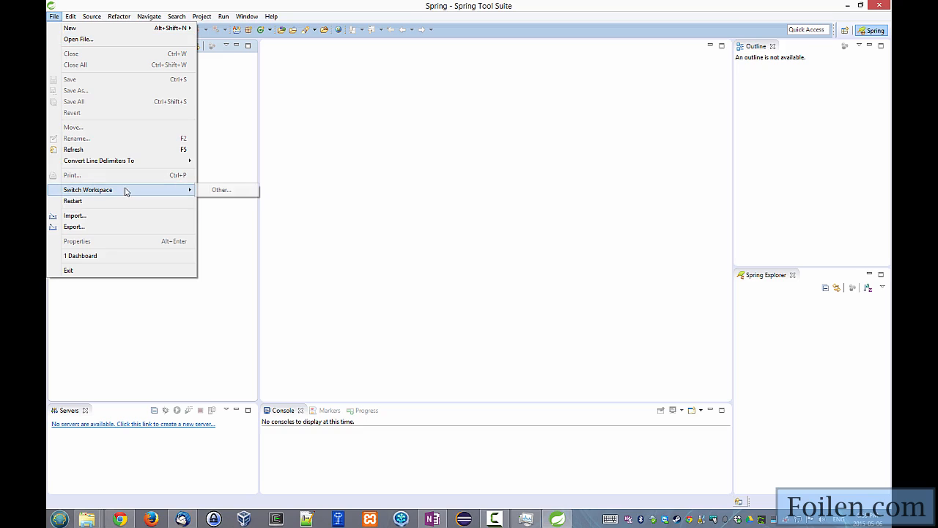
{"action": "left_click", "coordinate": [235, 192]}
{"action": "left_click", "coordinate": [478, 218]}
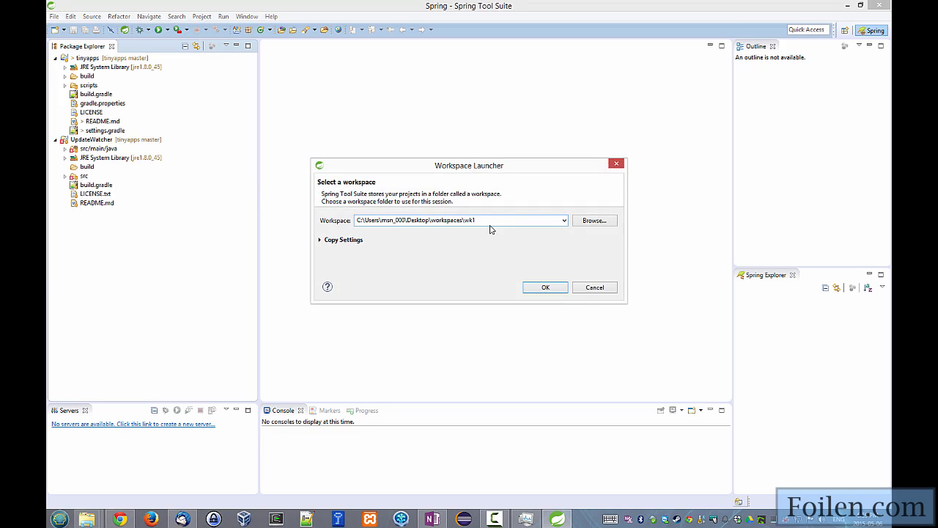
{"action": "left_click", "coordinate": [542, 287]}
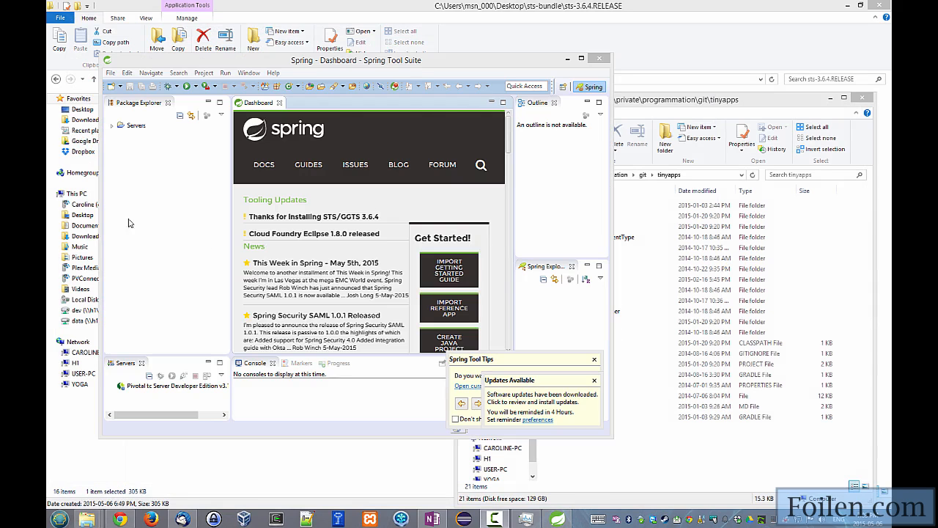
{"action": "left_click", "coordinate": [581, 58]}
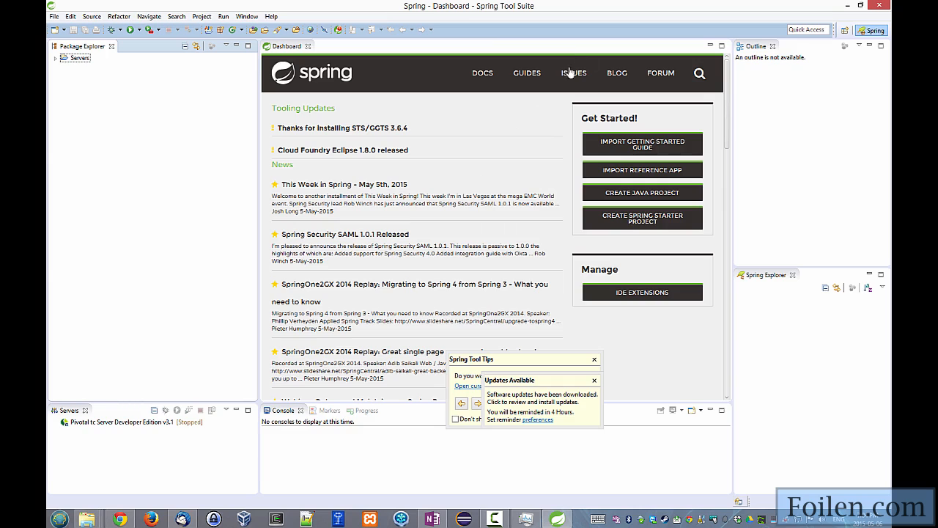
Create a Java project named test in the default wk2 workspace location and decline opening the Java perspective.
{"action": "right_click", "coordinate": [101, 127]}
{"action": "mouse_move", "coordinate": [178, 128]}
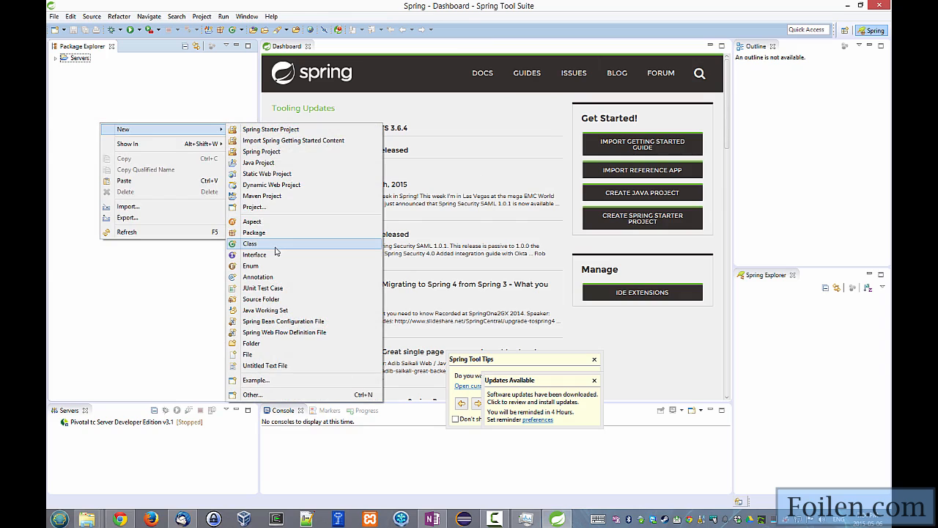
{"action": "left_click", "coordinate": [274, 163]}
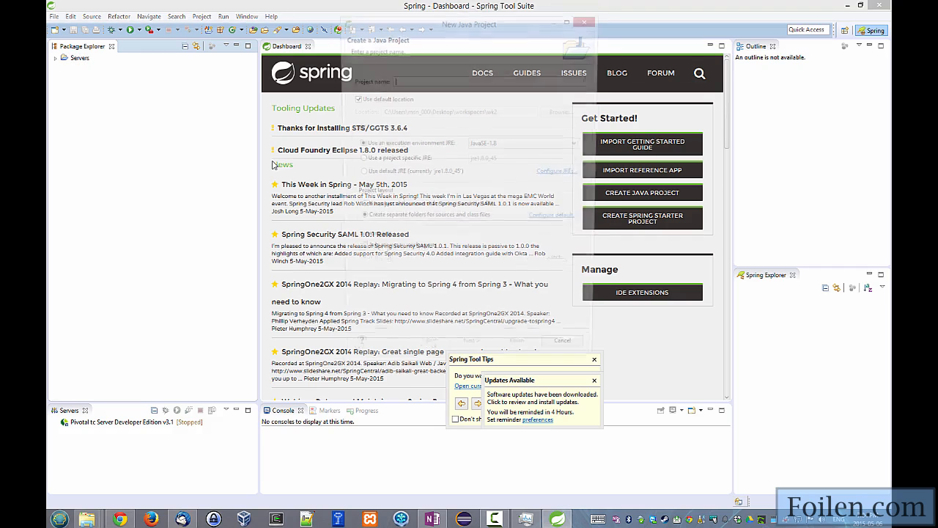
{"action": "type", "text": "test"}
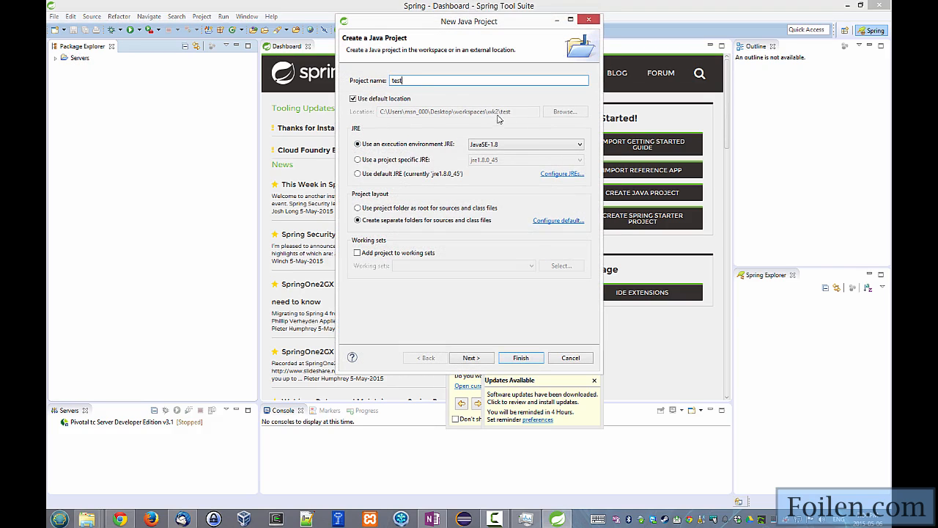
{"action": "left_click", "coordinate": [353, 99]}
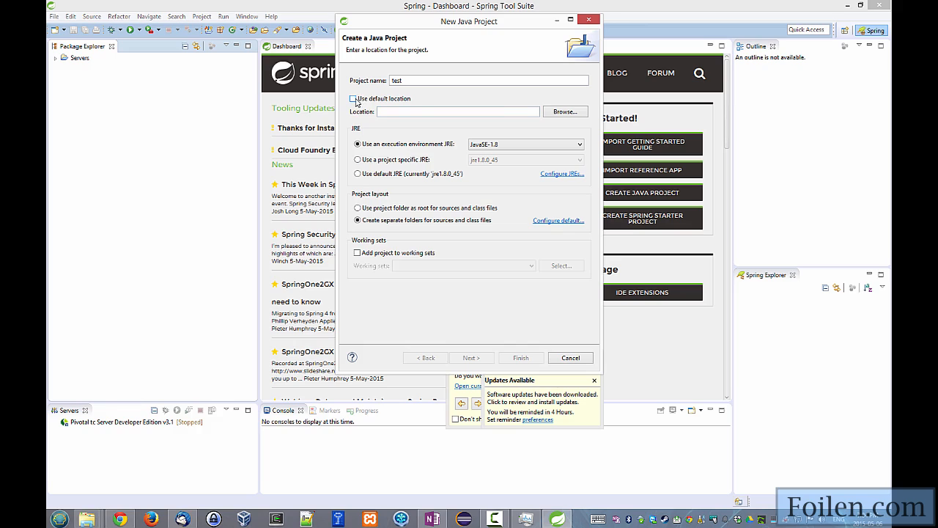
{"action": "left_click", "coordinate": [354, 99]}
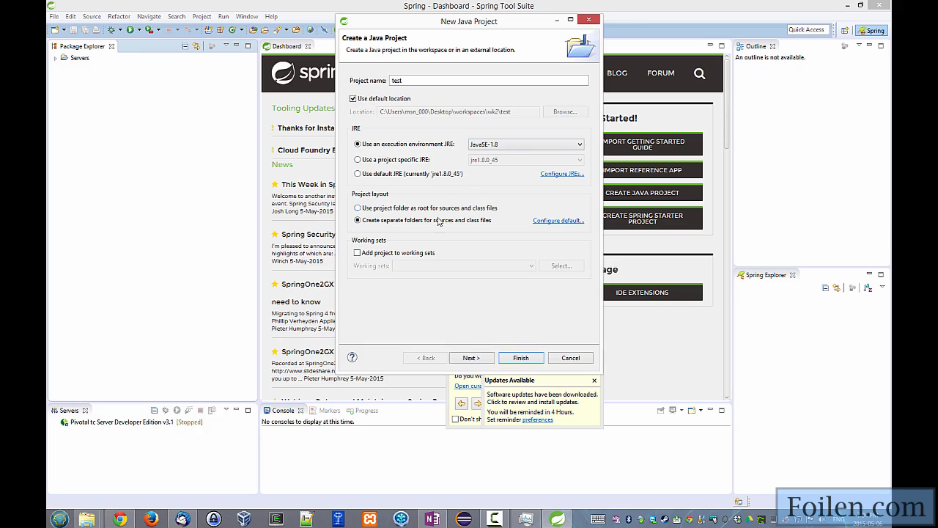
{"action": "left_click", "coordinate": [520, 359]}
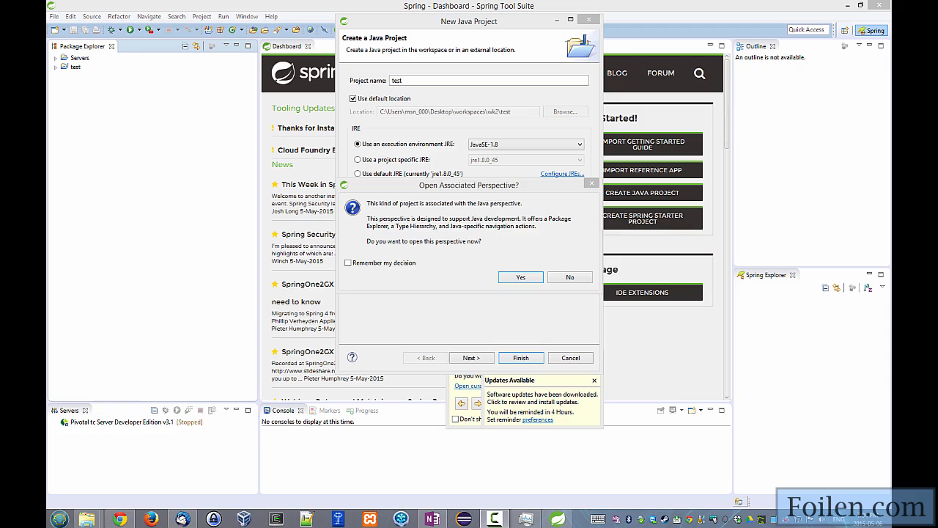
{"action": "left_click", "coordinate": [572, 277]}
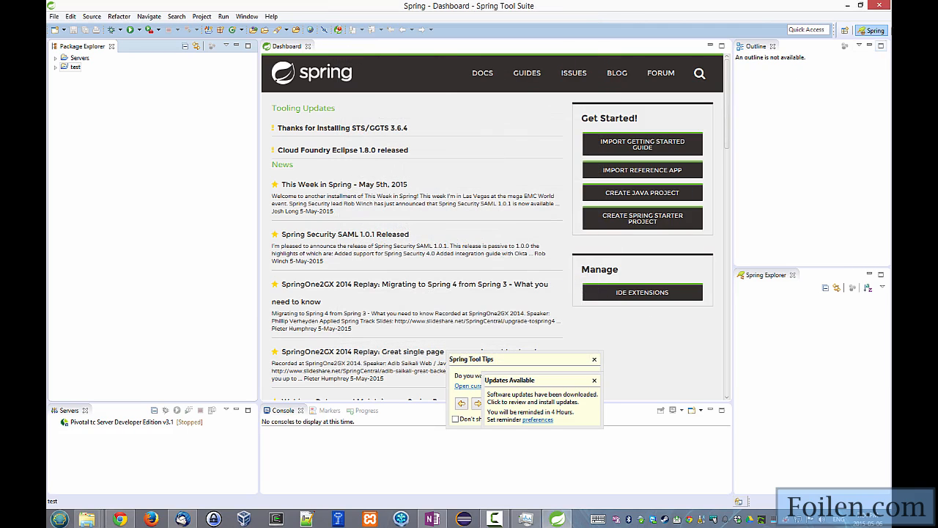
Expand the test project in the Package Explorer and close the Dashboard.
{"action": "left_click", "coordinate": [55, 67]}
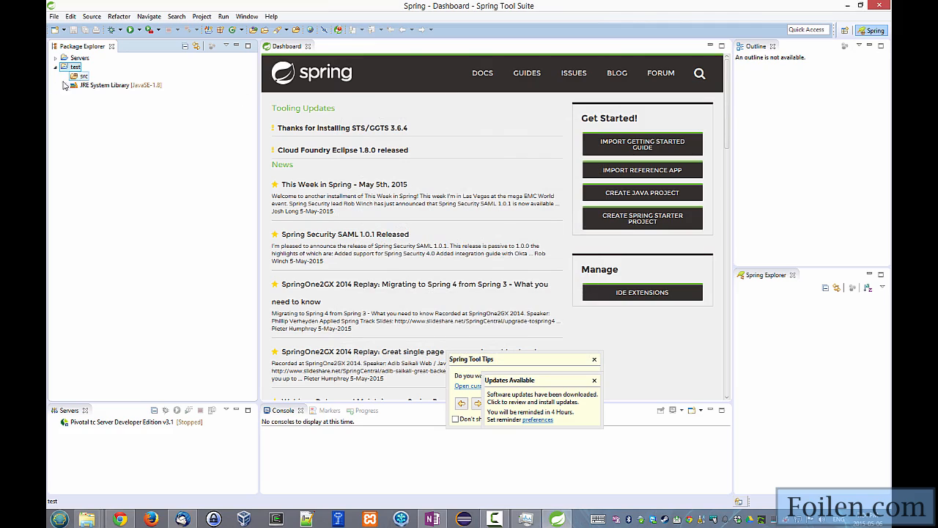
{"action": "left_click", "coordinate": [308, 46]}
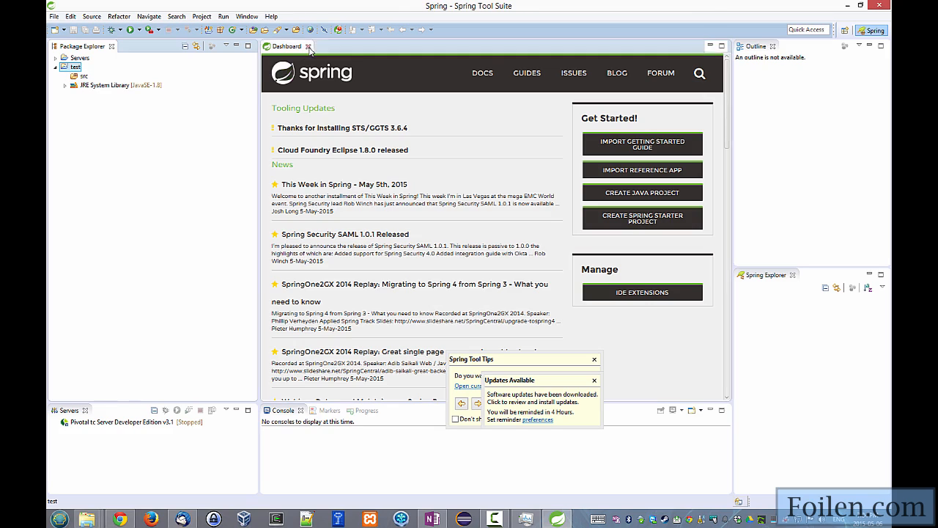
Switch back to the wk1 workspace in the Desktop's workspaces folder.
{"action": "left_click", "coordinate": [55, 17]}
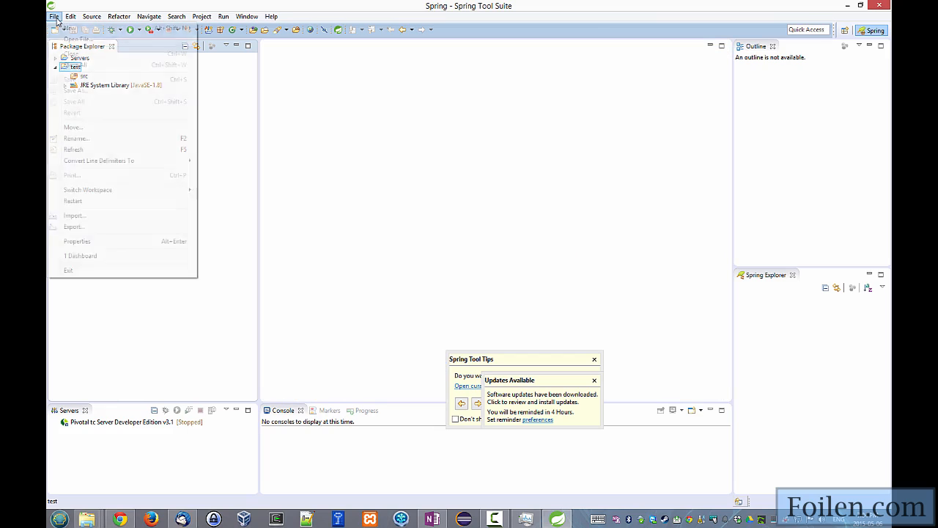
{"action": "mouse_move", "coordinate": [127, 192]}
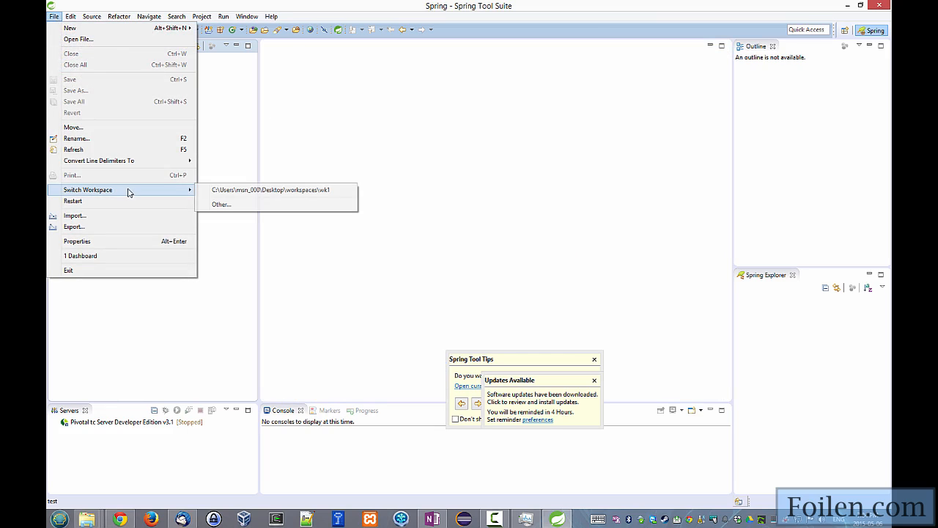
{"action": "left_click", "coordinate": [330, 193]}
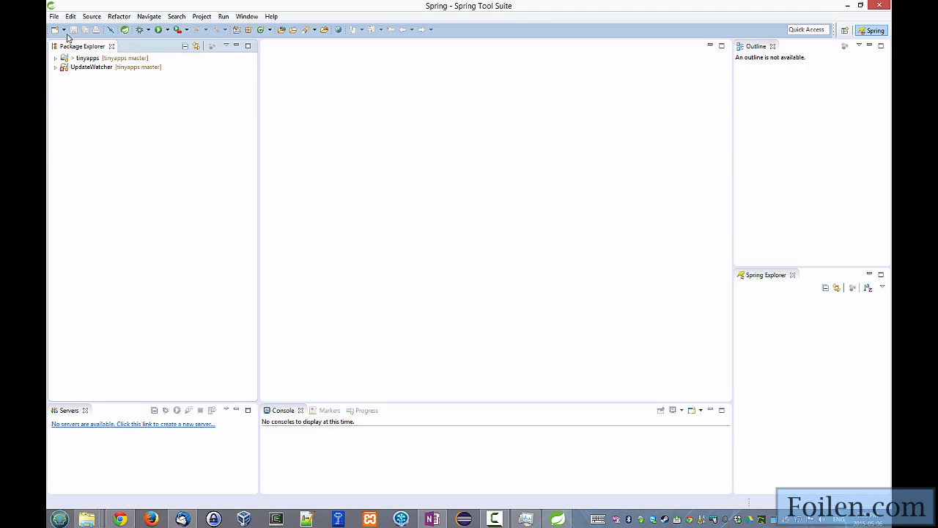
Open the list of recent workspaces that can be switched to from wk1.
{"action": "left_click", "coordinate": [54, 16]}
{"action": "mouse_move", "coordinate": [85, 190]}
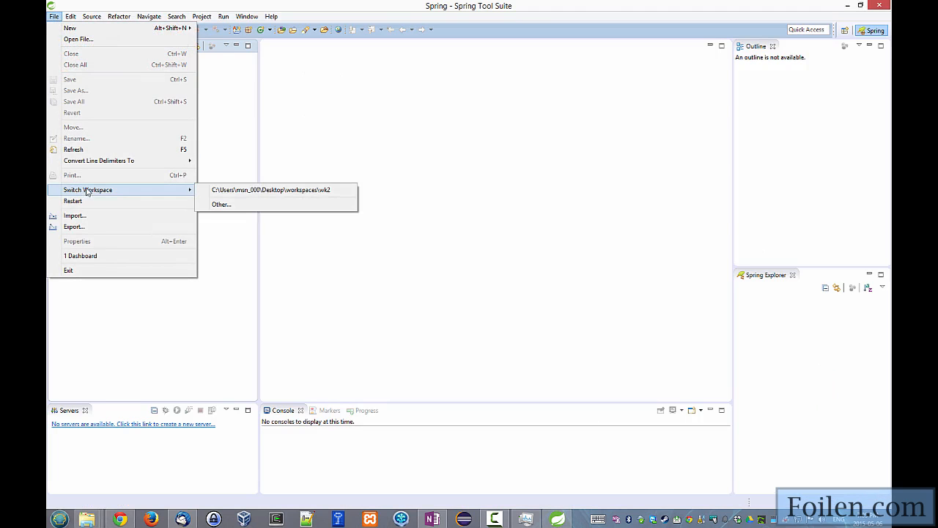